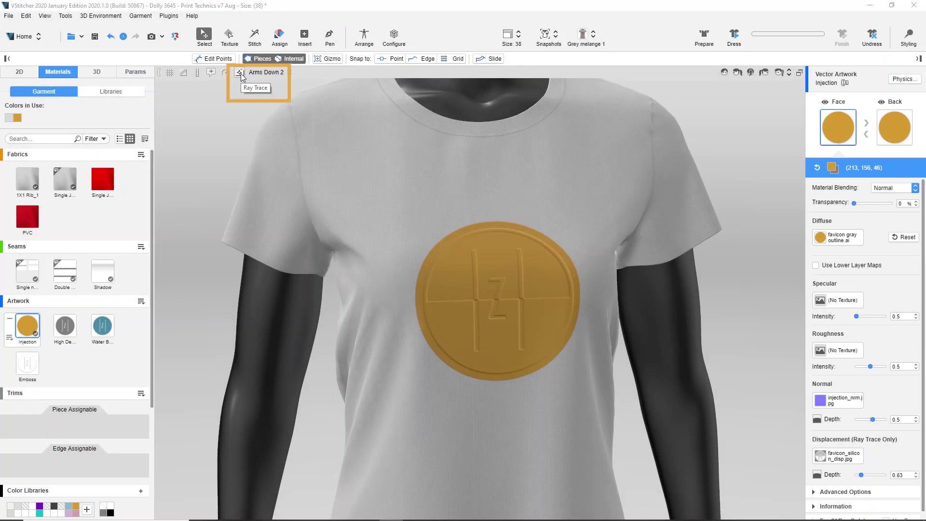
Step: Ray-trace render the shirt with the embossed orange Z badge
click(239, 73)
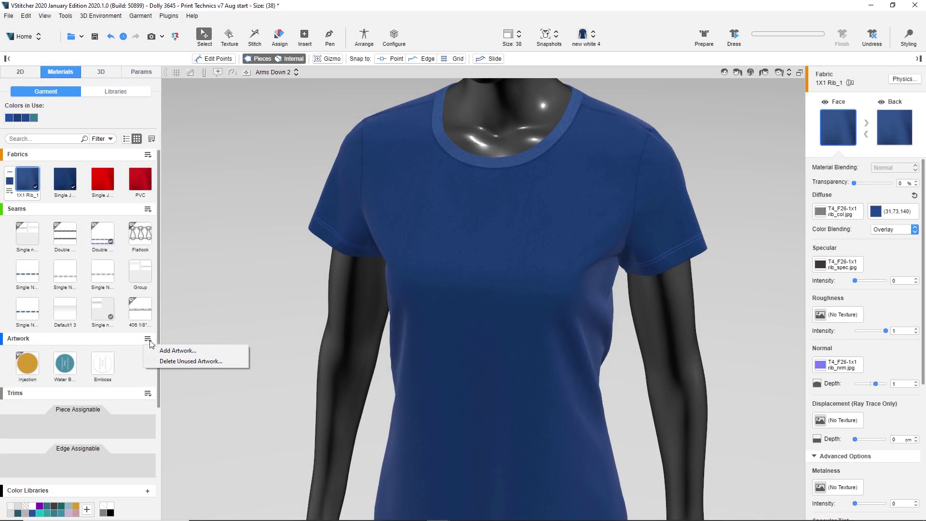
Step: Import the favicon_col_blue artwork and place it on the T-shirt's chest
click(159, 351)
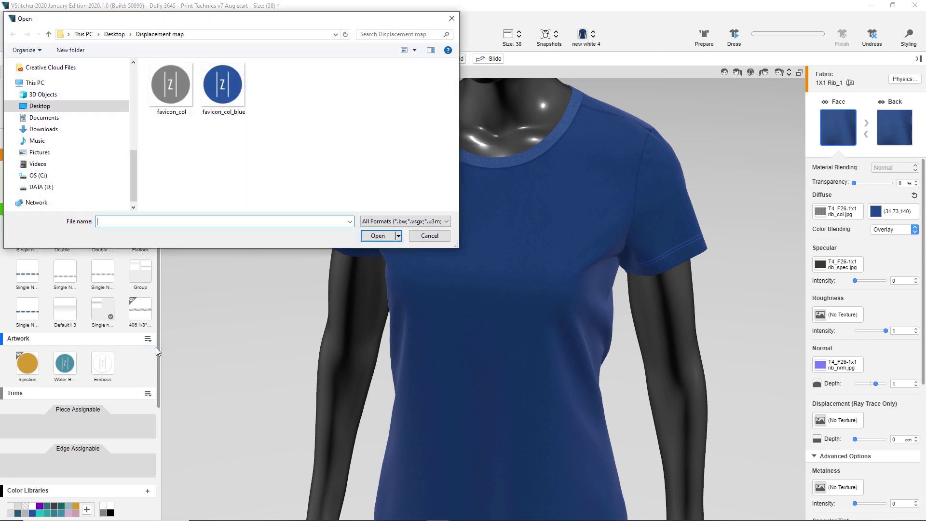
double_click(216, 87)
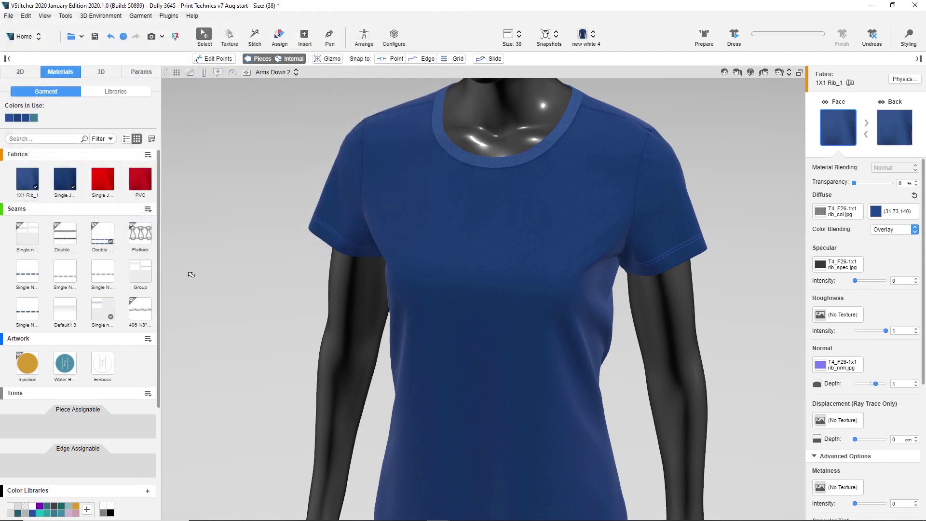
click(475, 264)
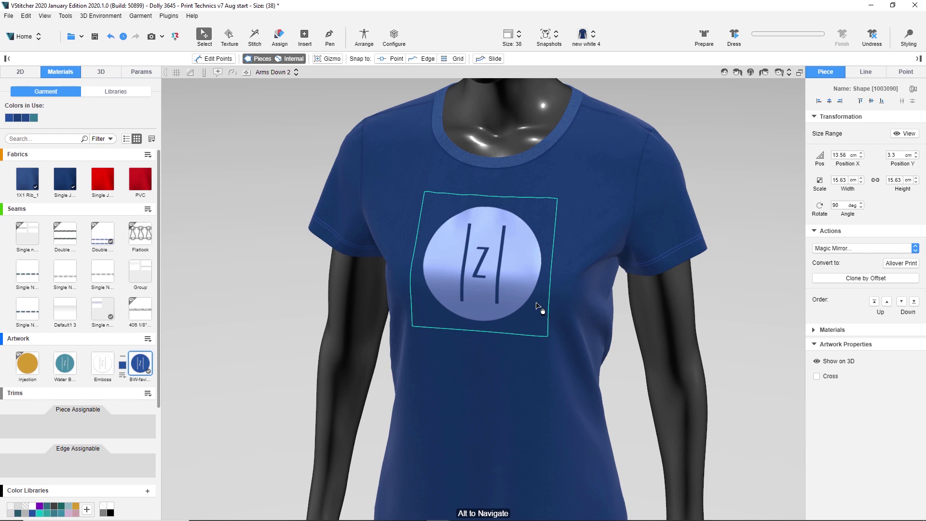
Step: Send the logo artwork's Diffuse texture from Artwork Resources to Photoshop for editing
right_click(487, 267)
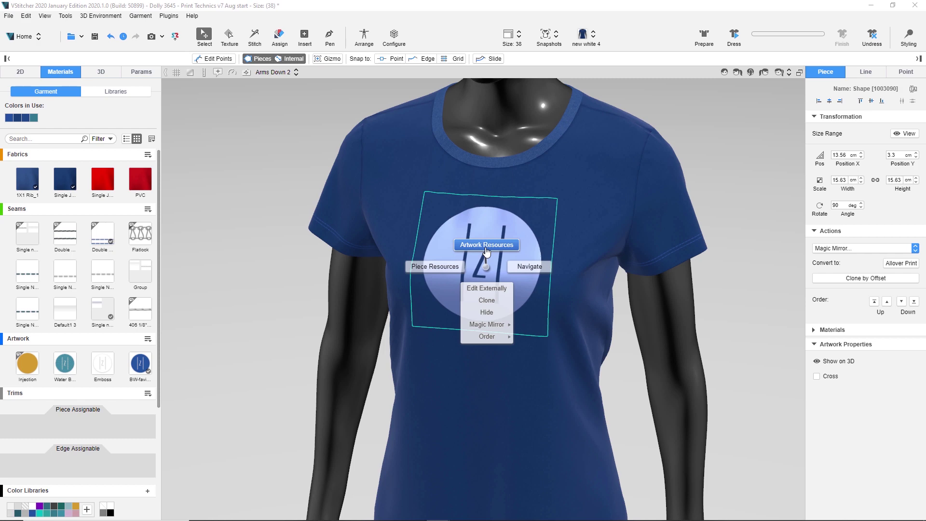
click(486, 249)
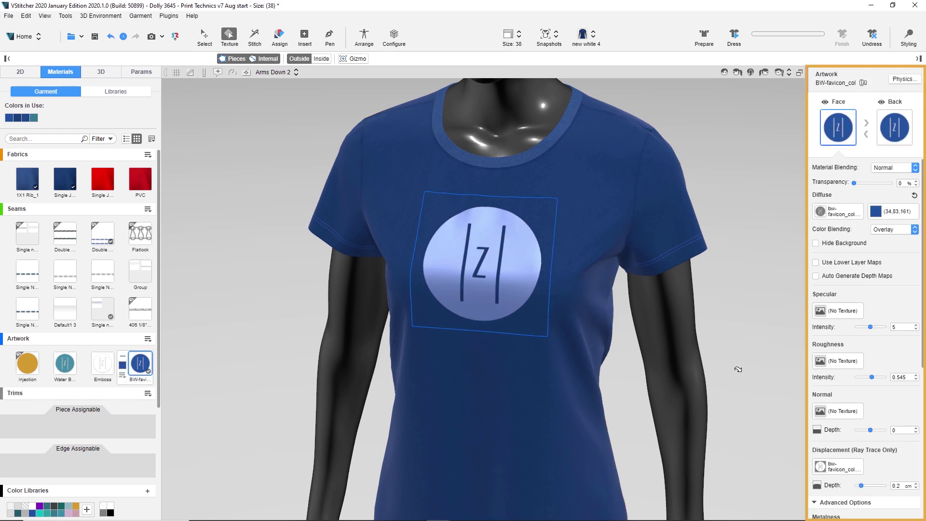
click(820, 213)
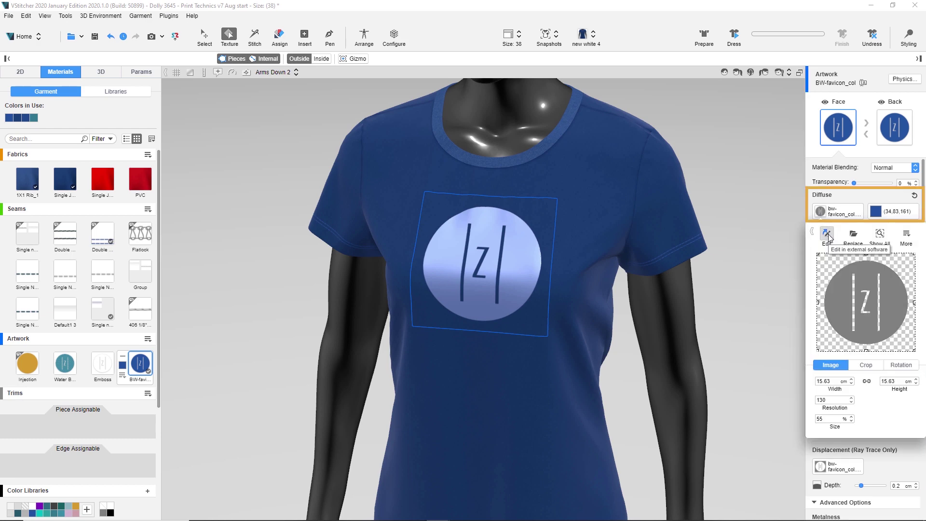
click(827, 235)
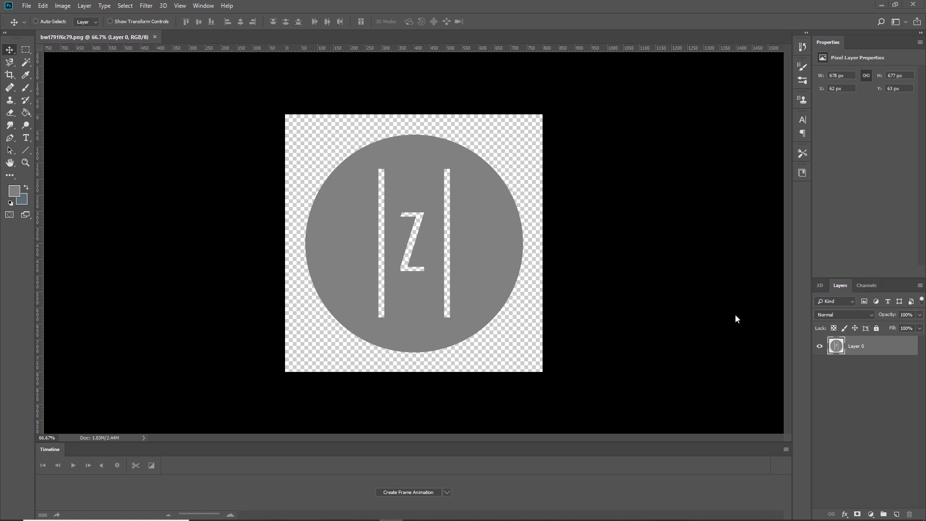
Step: Apply a Hue/Saturation adjustment with Lightness +100 to whiten the Z circle
click(61, 6)
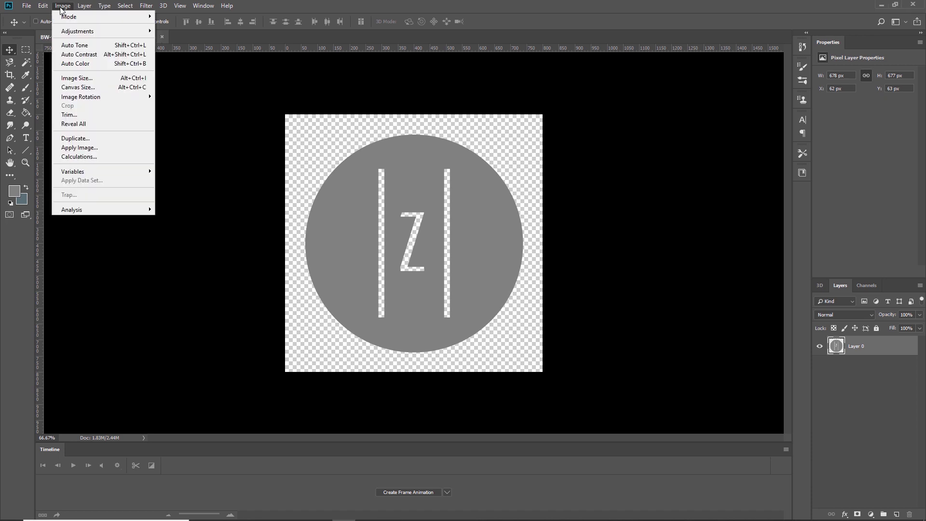
mouse_move(66, 32)
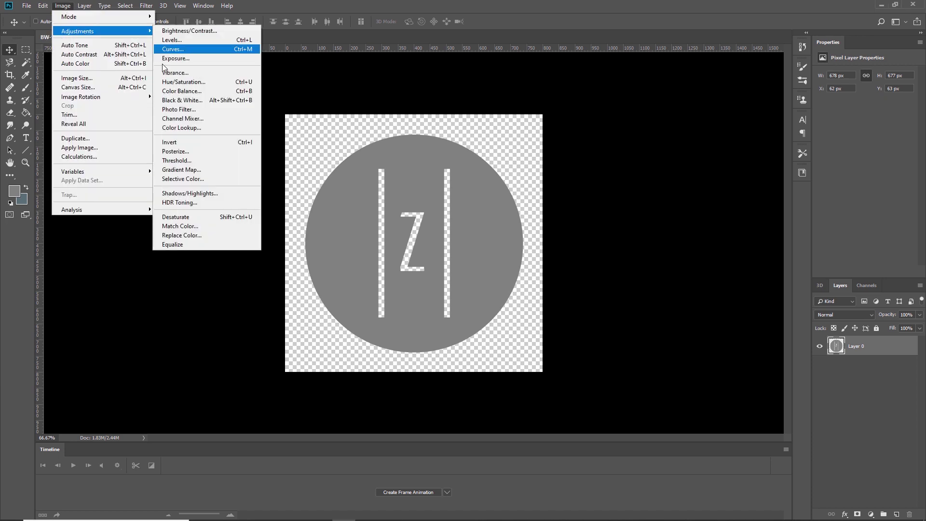
click(174, 82)
drag(648, 226, 699, 229)
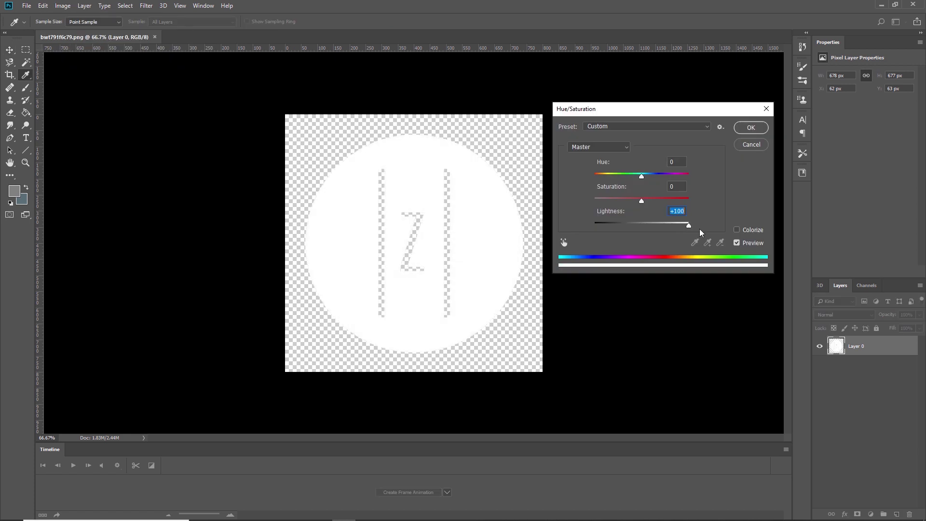
click(745, 131)
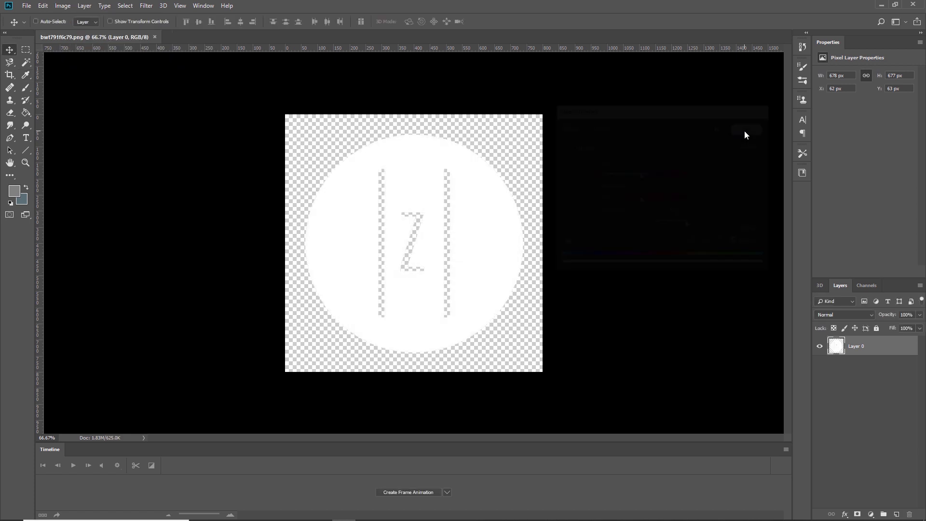
Step: Add a new layer beneath Layer 0 and fill it with mid grey
click(898, 515)
drag(863, 346, 863, 372)
click(43, 6)
click(48, 157)
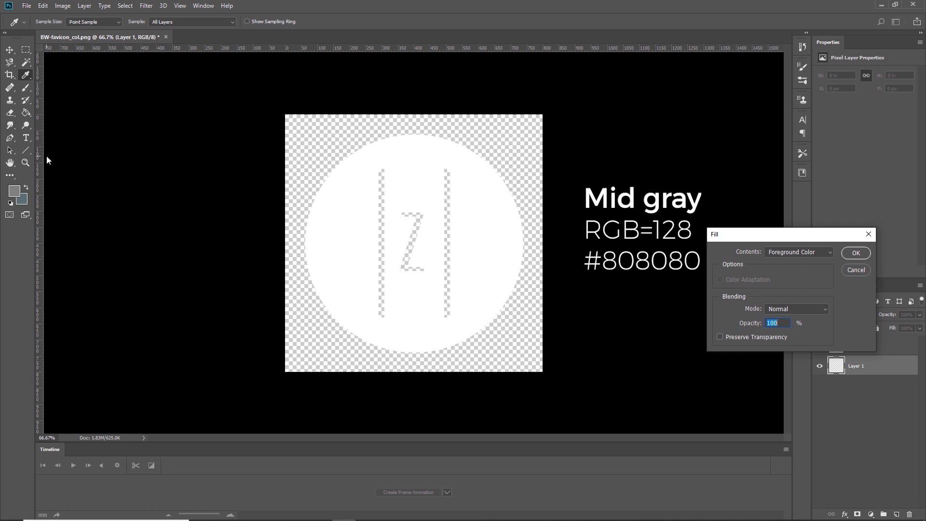
click(853, 254)
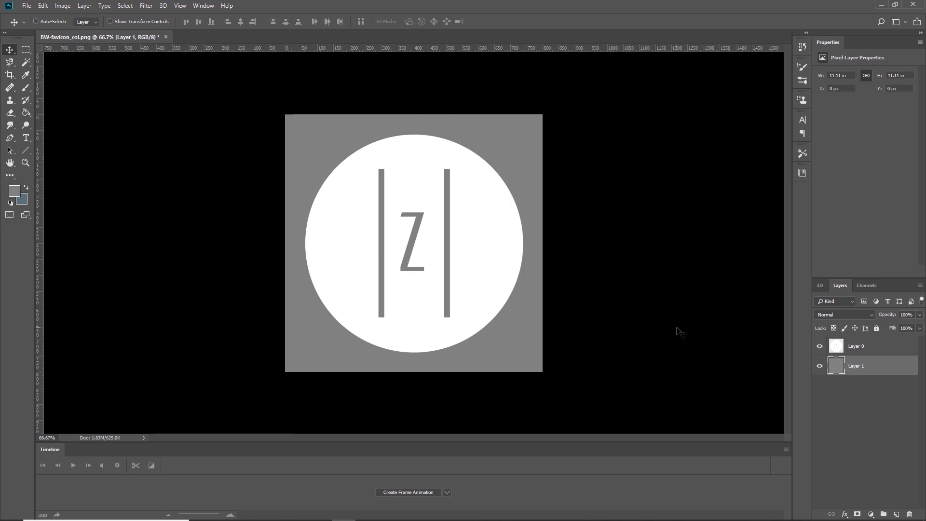
Step: Select the logo circle by loading Layer 0's transparency as a selection
click(867, 346)
click(125, 5)
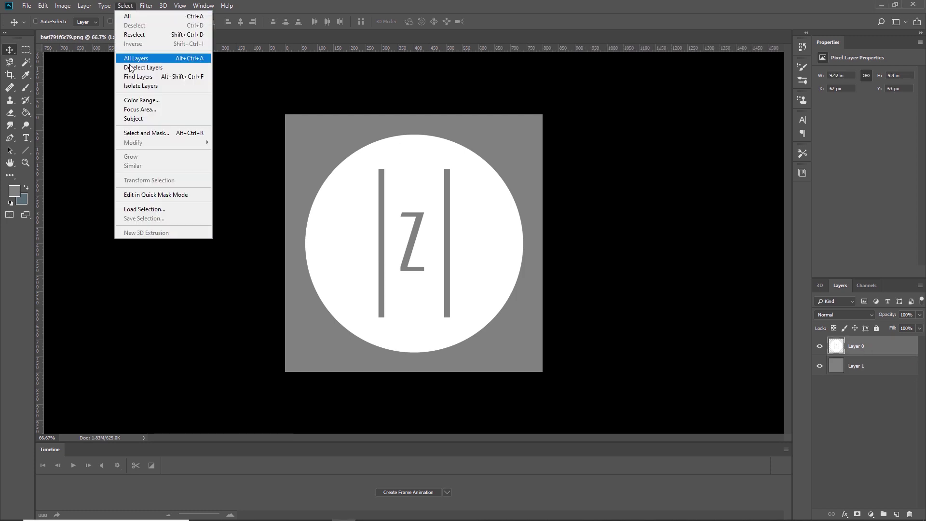
click(144, 210)
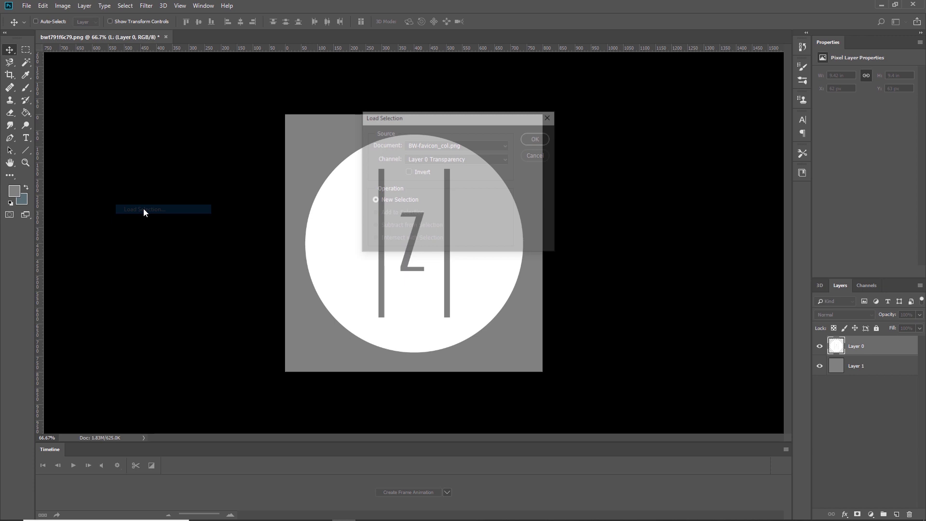
click(537, 139)
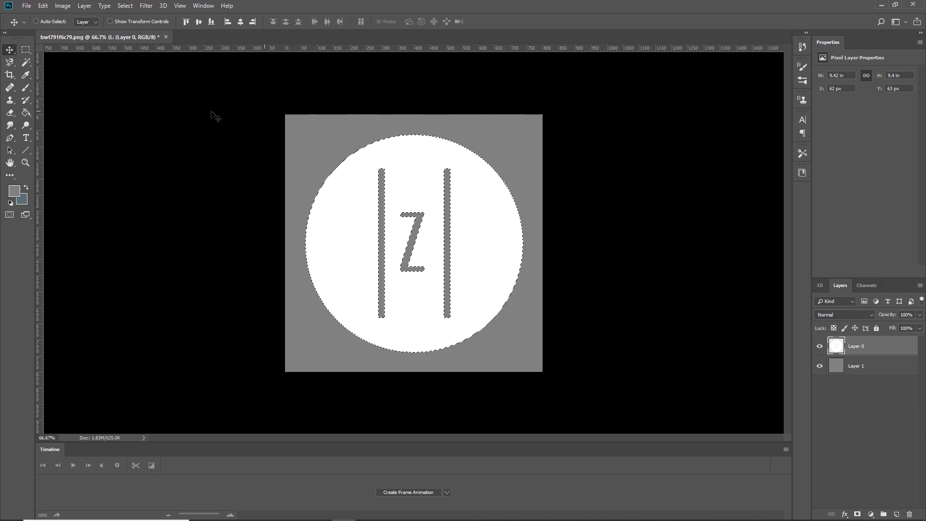
Step: Apply a 5-pixel Gaussian Blur to the selected logo, then deselect
click(146, 5)
mouse_move(161, 117)
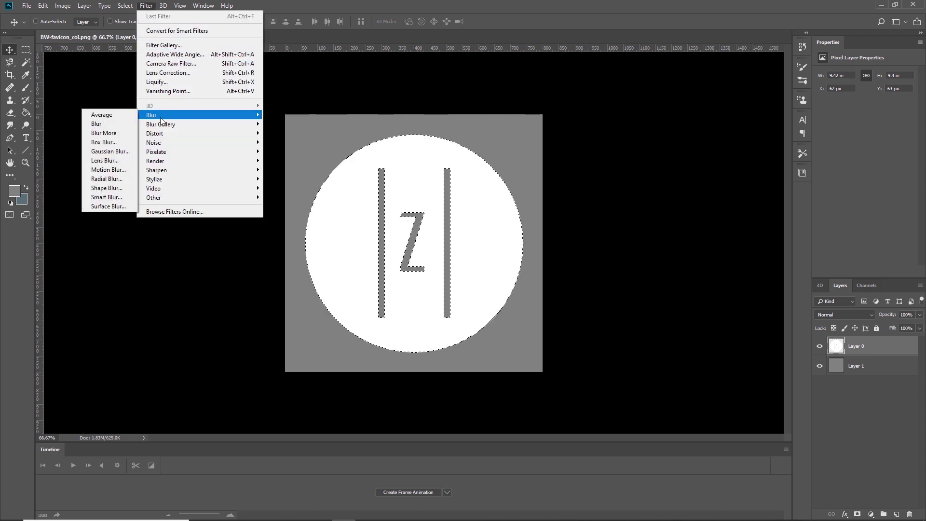
click(109, 151)
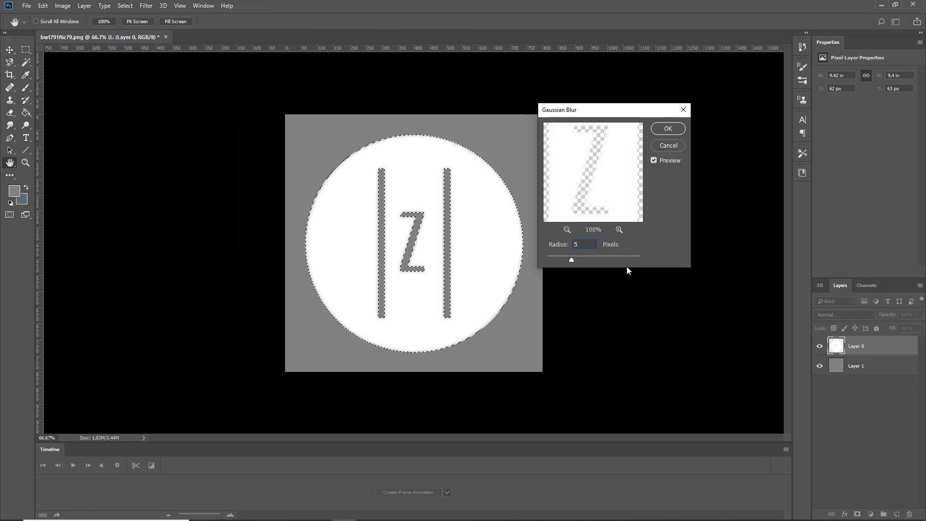
click(667, 129)
key(v)
key(ctrl+d)
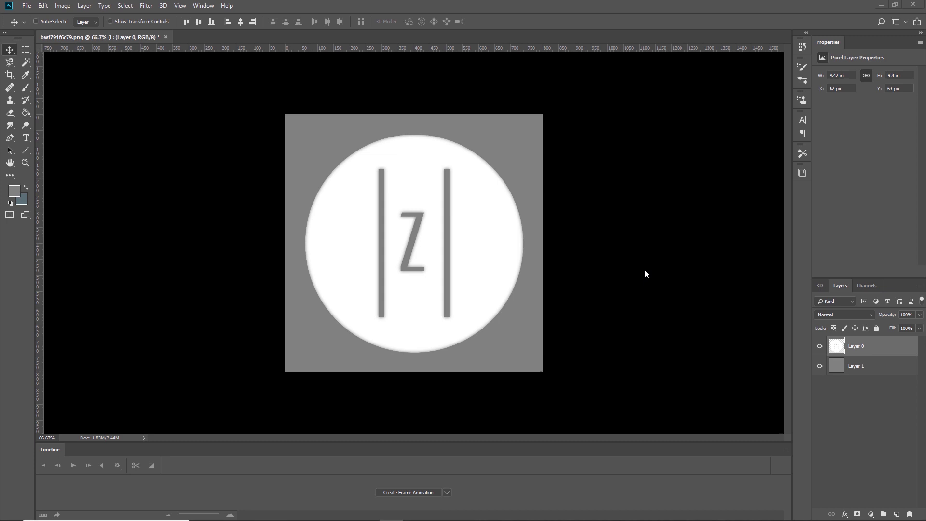
Step: Use Save As to write the blurred logo out as a JPEG named BW-favicon_col
click(27, 6)
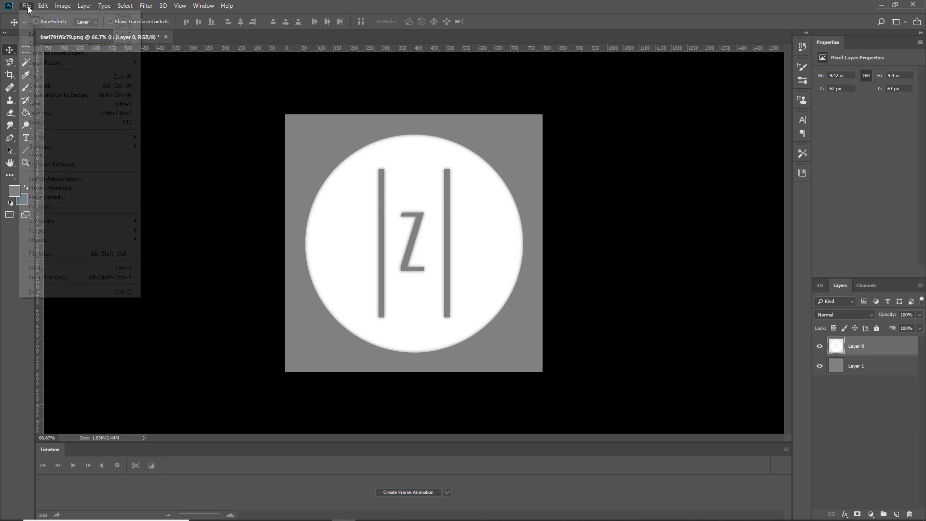
click(41, 113)
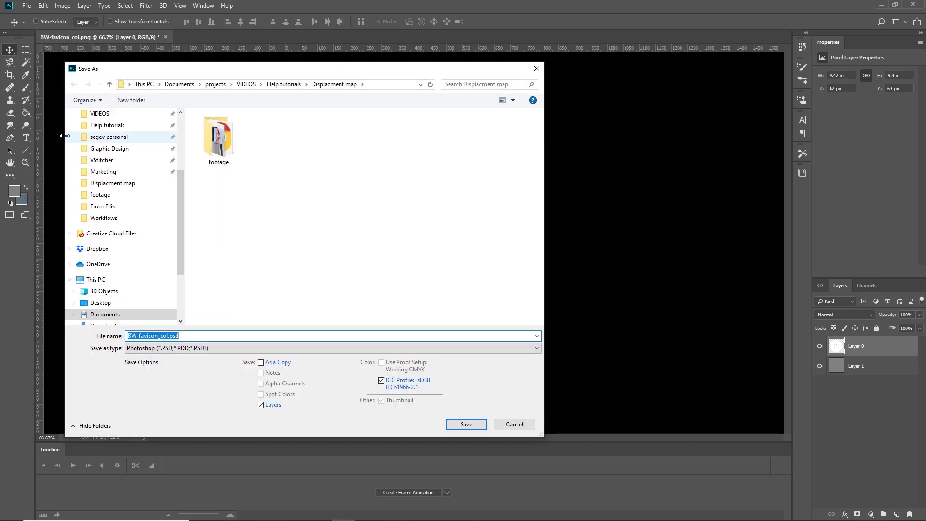
click(193, 348)
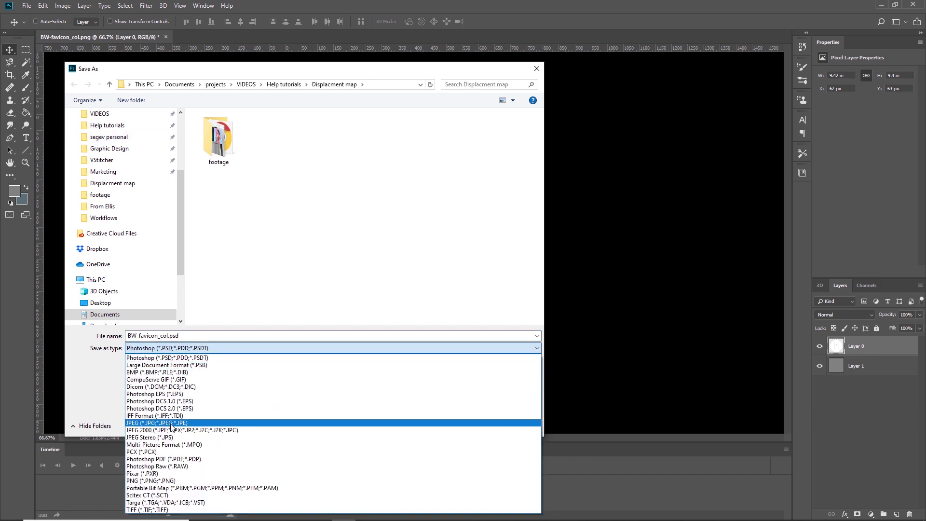
click(171, 423)
click(466, 424)
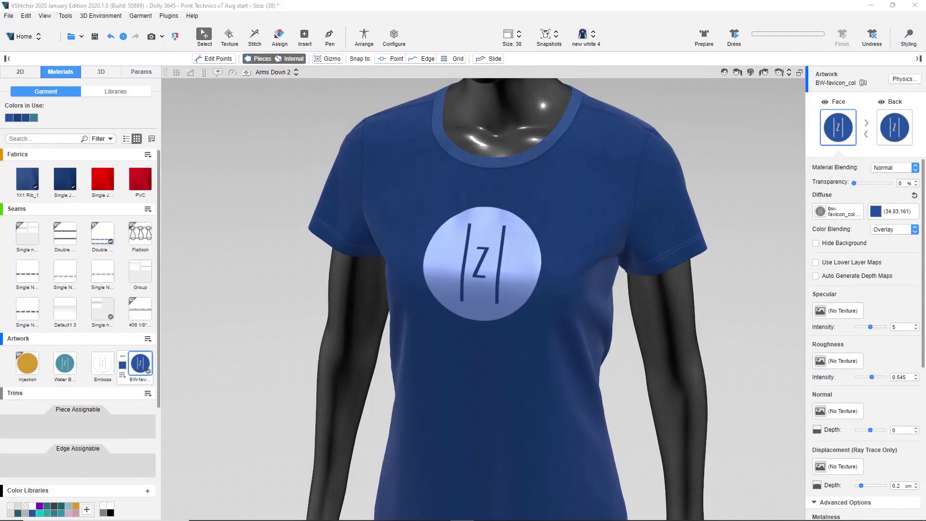
Step: Load bw-favicon_col as the artwork's Displacement (Ray Trace Only) texture
click(822, 467)
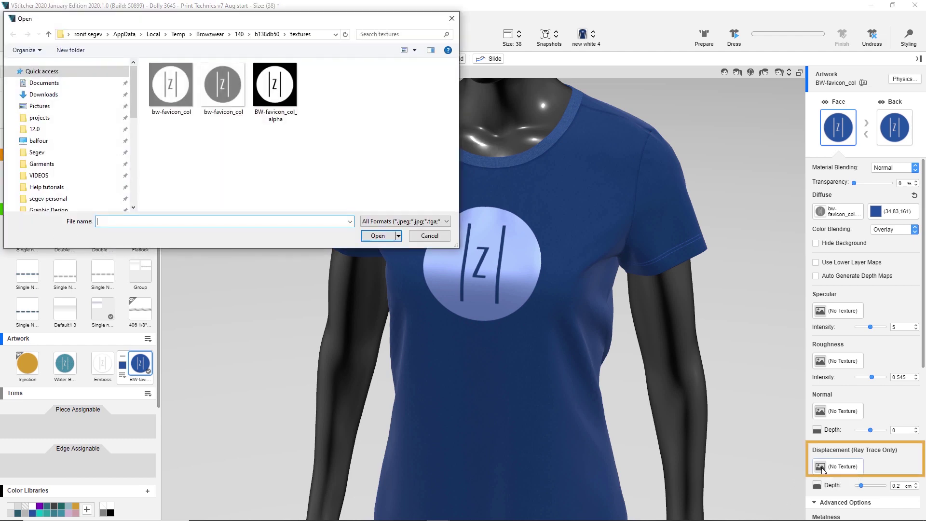
click(168, 89)
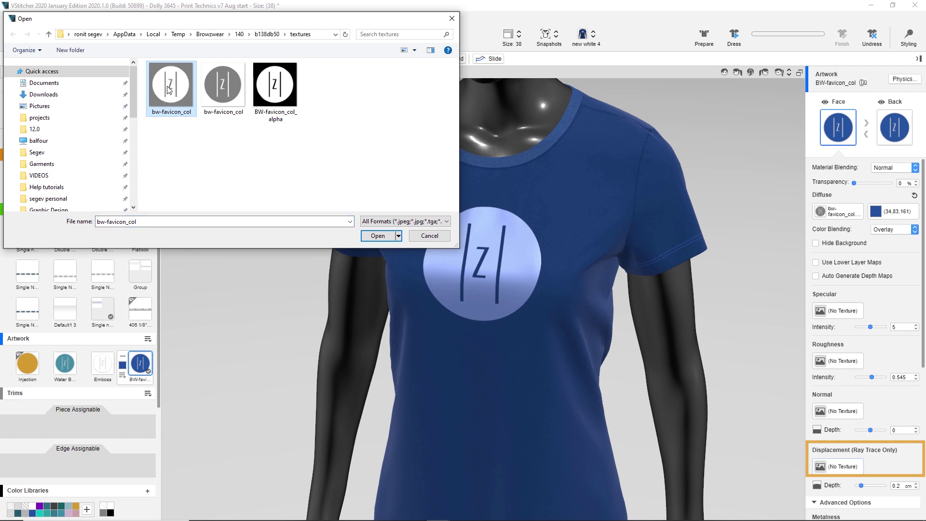
click(377, 236)
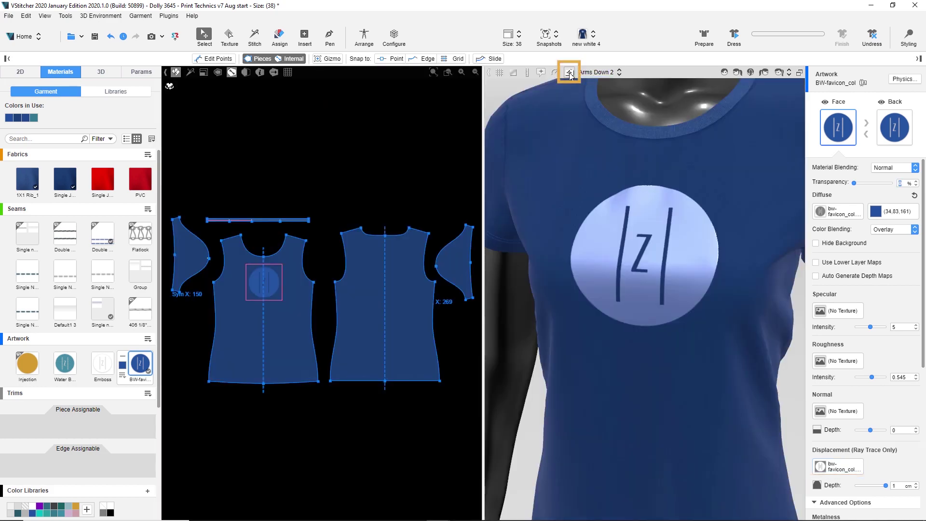
Step: Start a V-Ray ray trace render of the shirt with the displaced Z logo
click(569, 74)
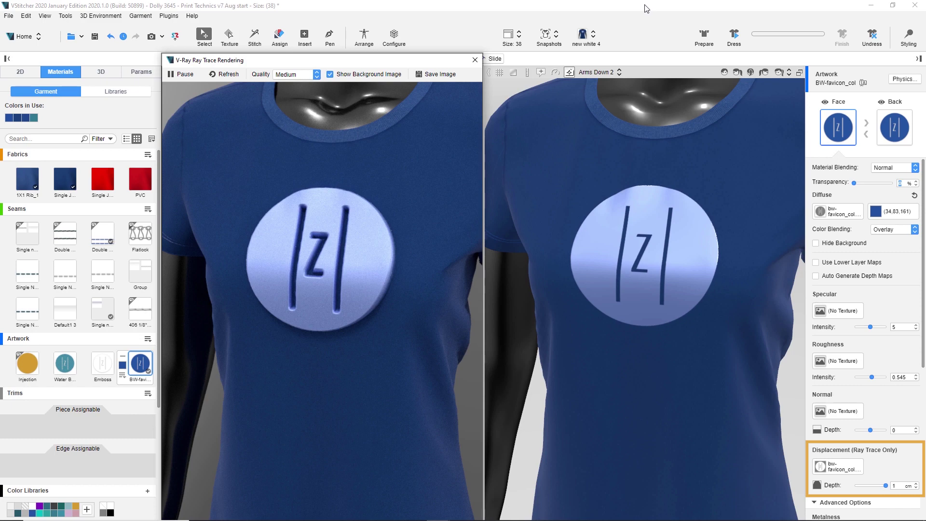
Step: Change the artwork's Displacement Depth from 1 cm to 0.2 cm
double_click(897, 486)
text(0.2)
key(Return)
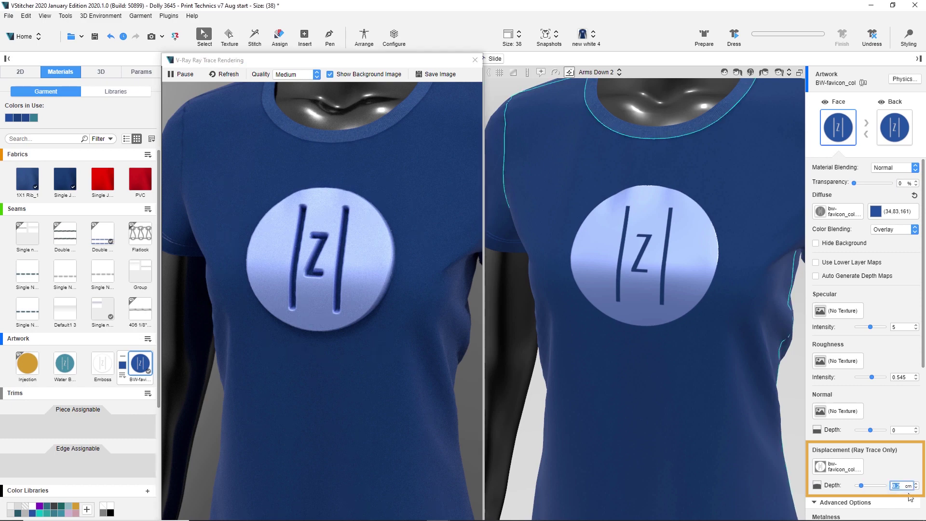